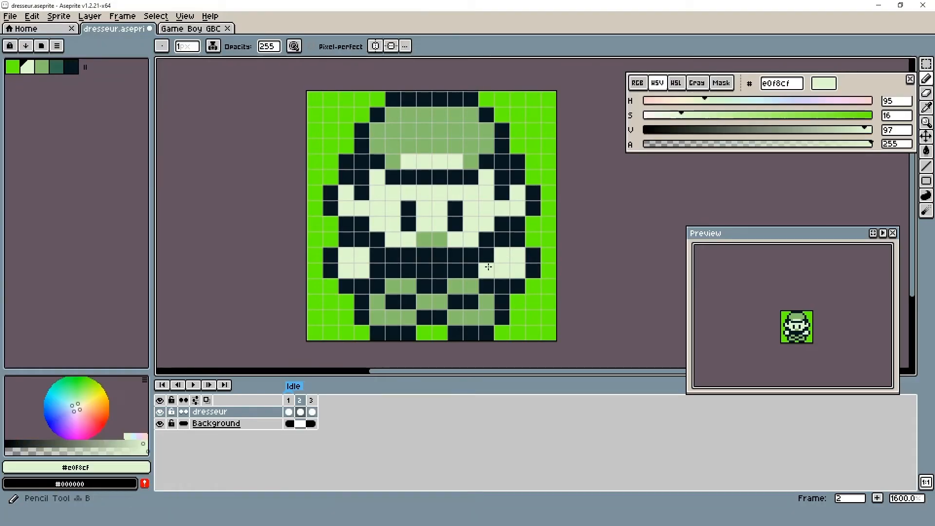
Step: On frame 2, redraw the front-facing trainer's right-side arm as a forward swing, with a light hand and dark outline
alt+click(494, 300)
click(486, 302)
click(455, 285)
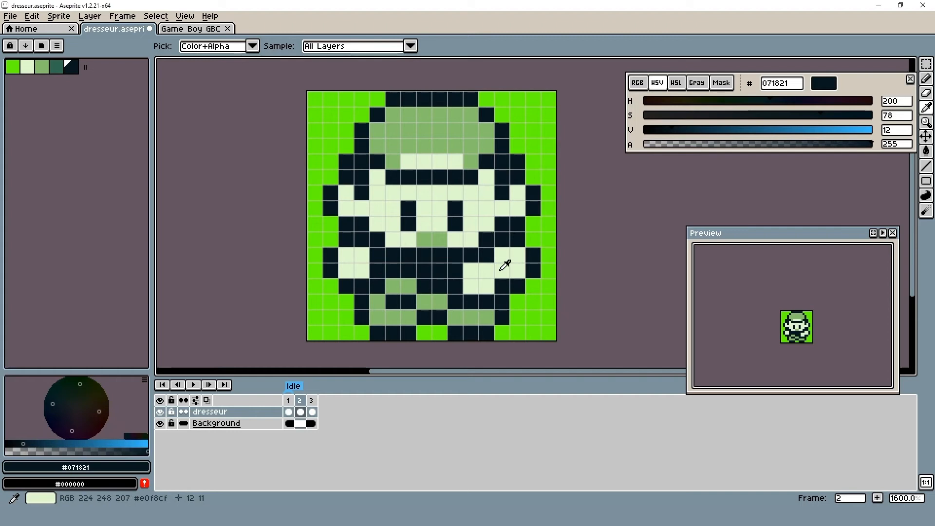
alt+right_click(516, 283)
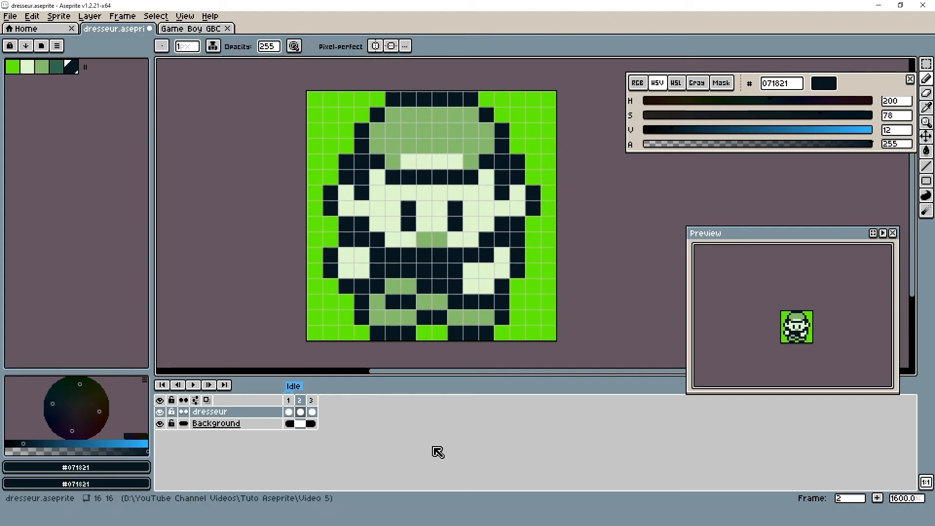
Step: On frame 2, pull in the left-side arm and erase the lower leg beneath the forward hand
drag(346, 286, 330, 255)
drag(451, 333, 486, 333)
mouse_move(455, 317)
mouse_down()
mouse_move(517, 317)
mouse_move(503, 301)
mouse_up()
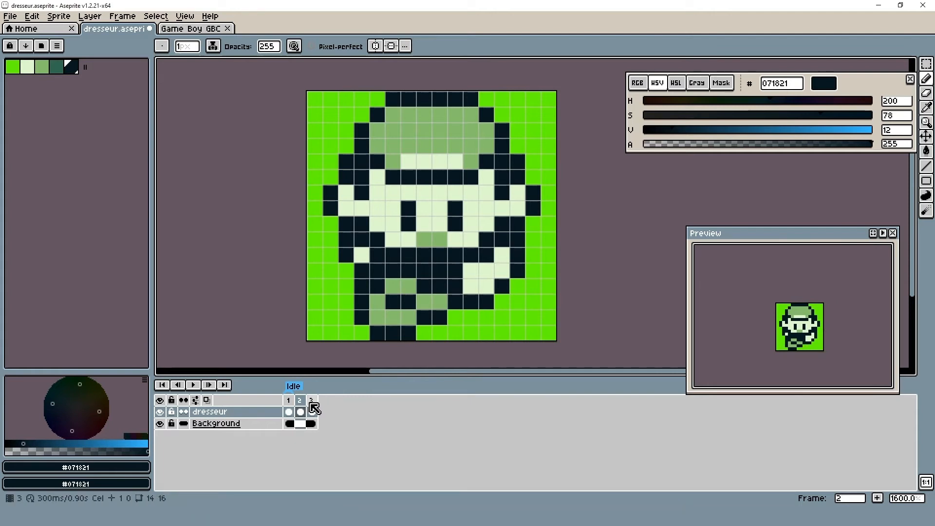
Step: Replace frame 3's dresseur cel with a copy of frame 2's cel flipped horizontally, and compare the two frames
click(311, 412)
click(300, 411)
key(ctrl+c)
click(311, 413)
key(Delete)
key(ctrl+v)
key(shift+h)
key(Left)
key(Right)
Step: Create a tag named Walk covering frames 2 to 3
drag(299, 401, 311, 401)
click(90, 16)
mouse_move(123, 16)
mouse_move(177, 113)
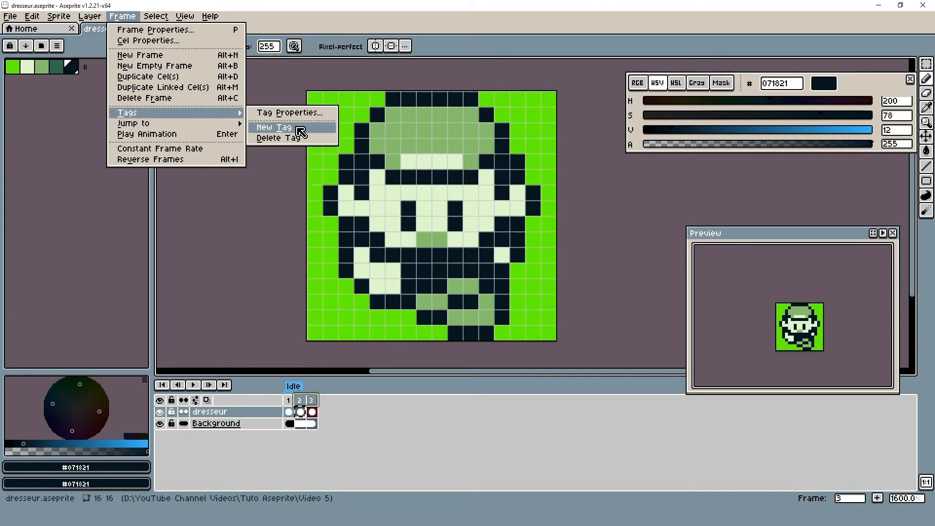
click(301, 132)
text(Walk)
key(Return)
Step: Play the Walk animation on frames 2 and 3 to check the arm and leg swing
click(304, 417)
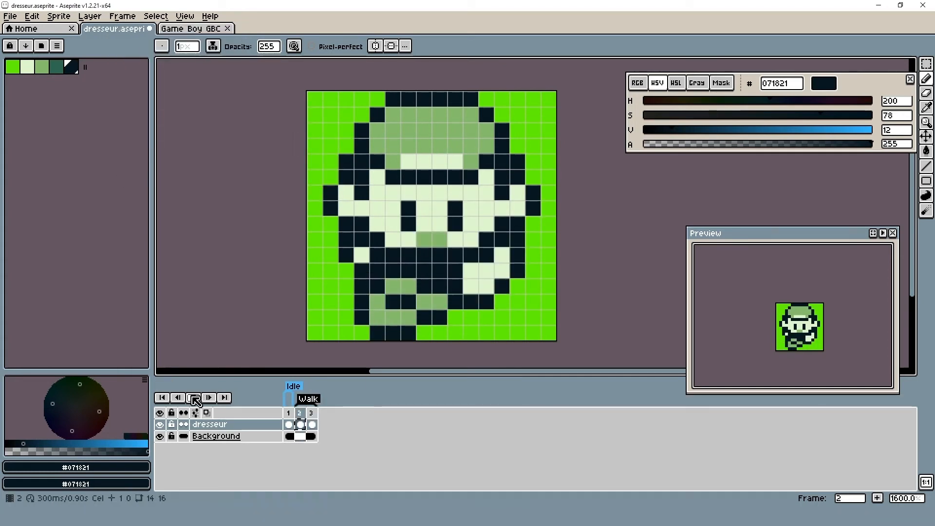
click(41, 67)
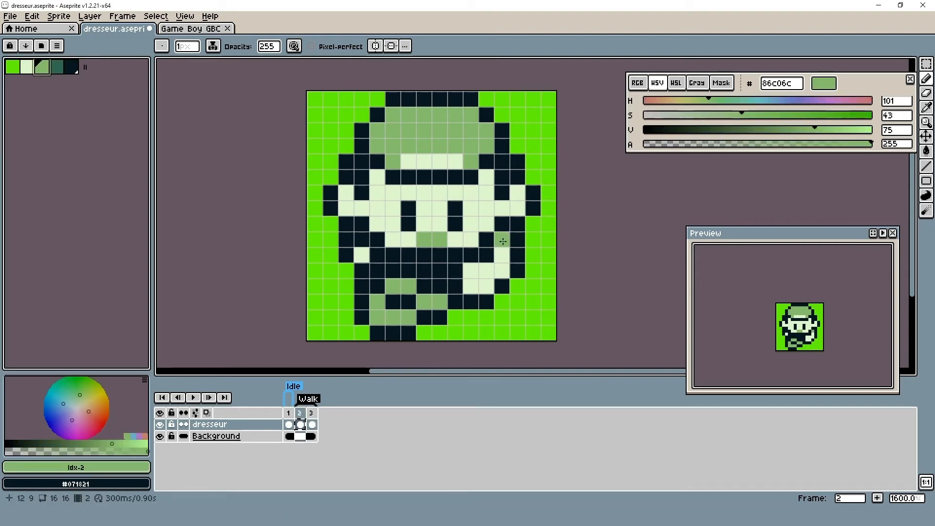
click(503, 241)
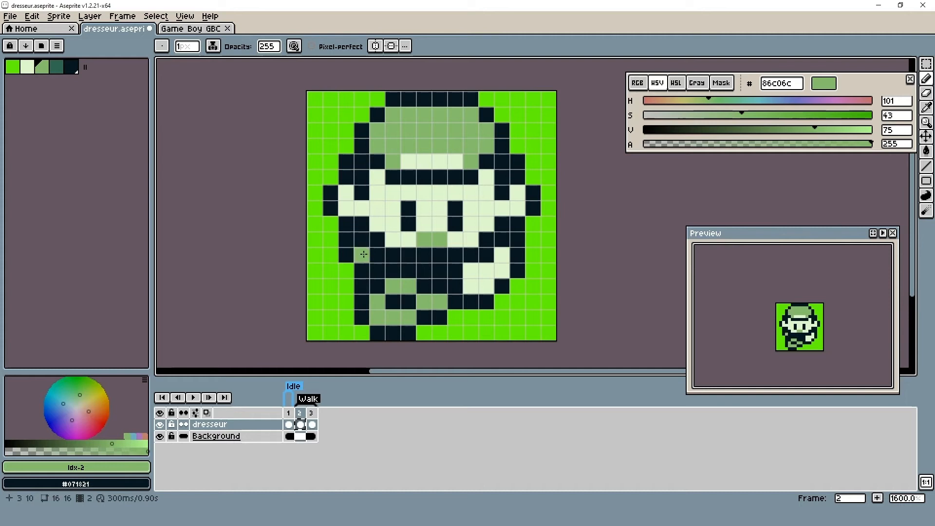
click(193, 397)
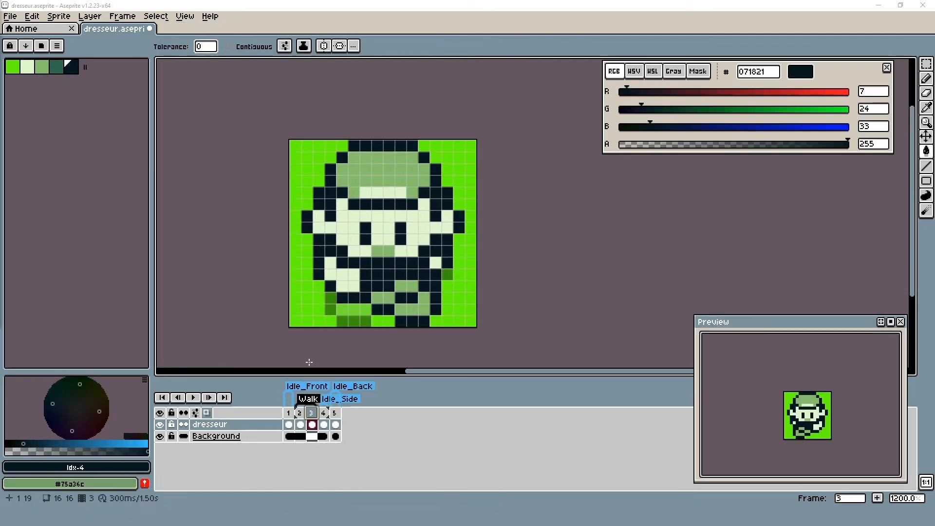
Step: Duplicate side-view frame 4 as frame 5 and draw the dark outline of a front leg stepping forward
click(324, 424)
click(877, 498)
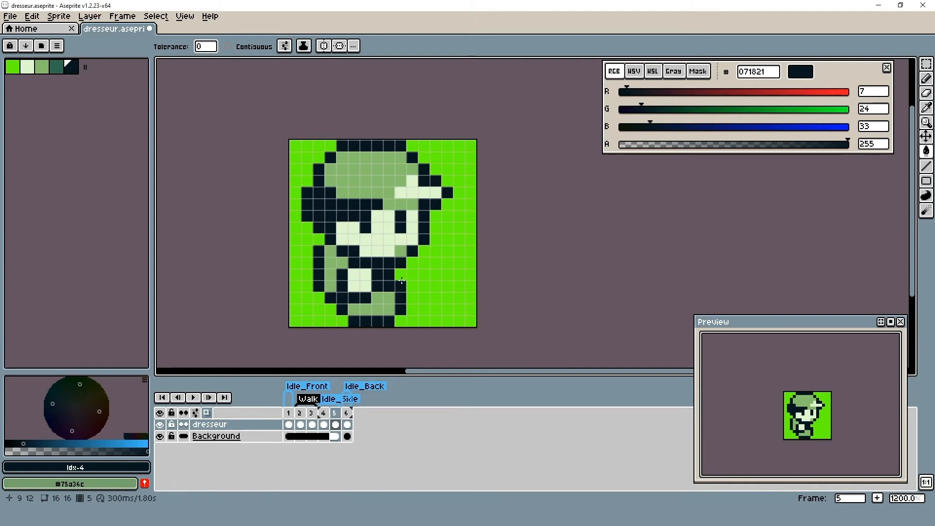
key(b)
click(421, 299)
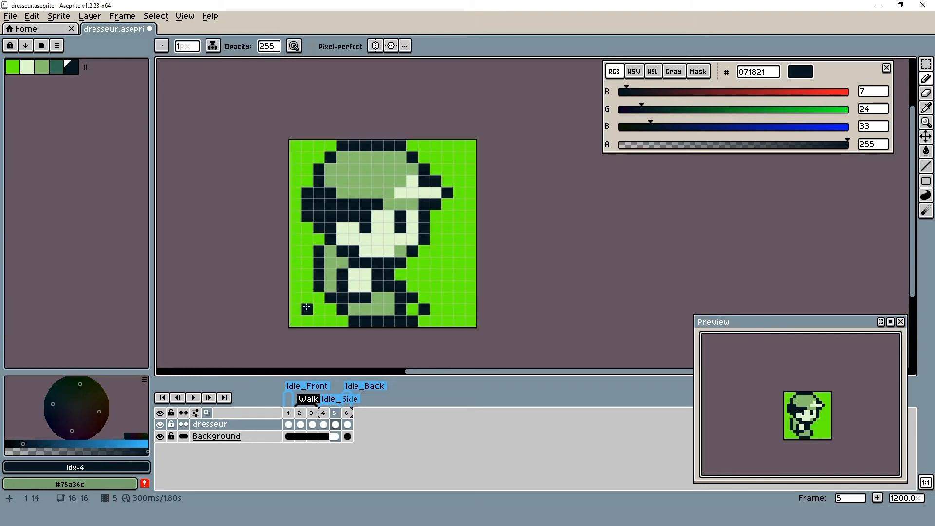
Step: On frame 5, fill the front leg medium green and draw a dark rear leg, leaving a one-pixel gap between the feet
mouse_move(349, 312)
mouse_down()
mouse_move(426, 374)
mouse_move(367, 306)
mouse_move(400, 310)
mouse_up()
click(365, 310)
alt+click(388, 309)
alt+click(369, 298)
click(343, 310)
click(330, 318)
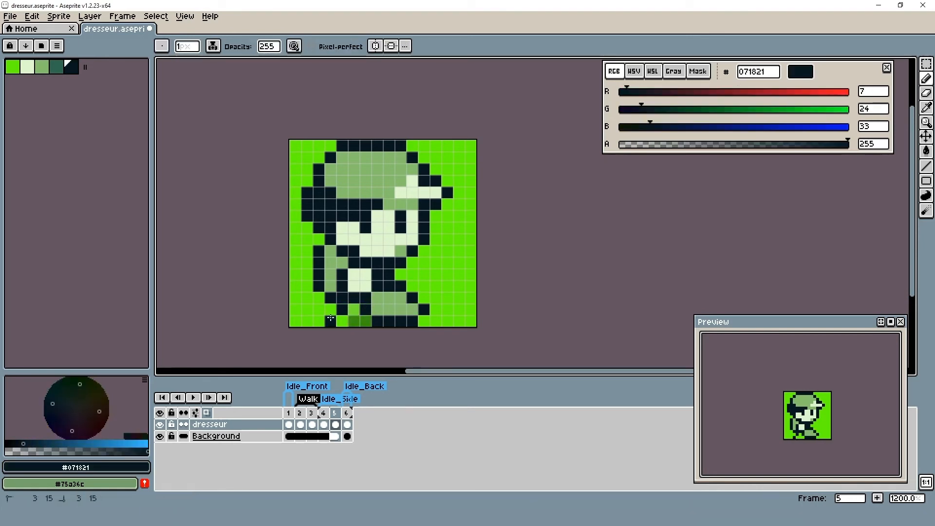
click(365, 321)
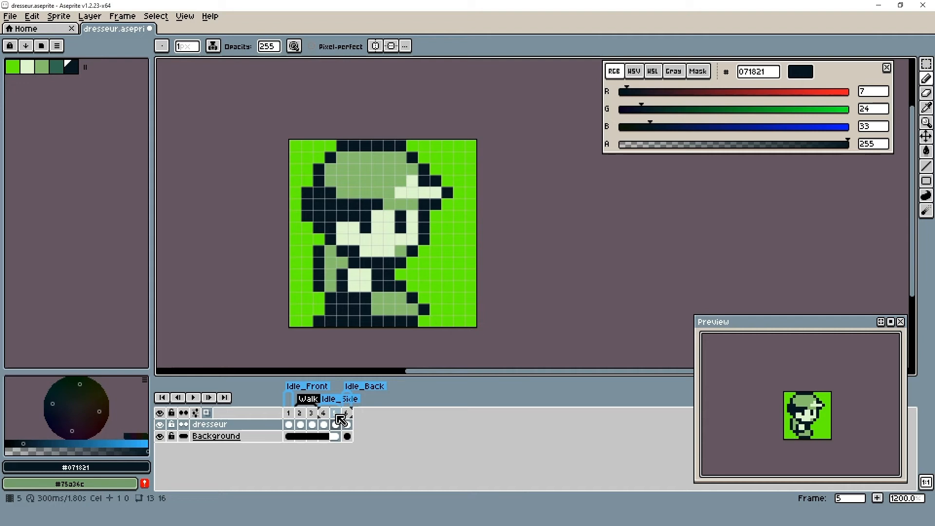
key(ctrl+z)
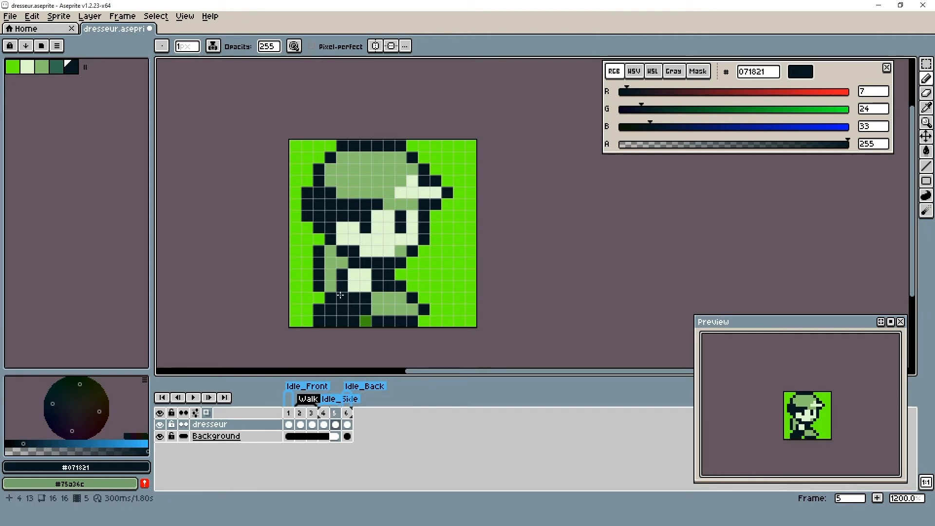
Step: Duplicate frame 5 as frame 6 and swap the leg shading, making the rear leg medium green and the front leg dark
click(326, 412)
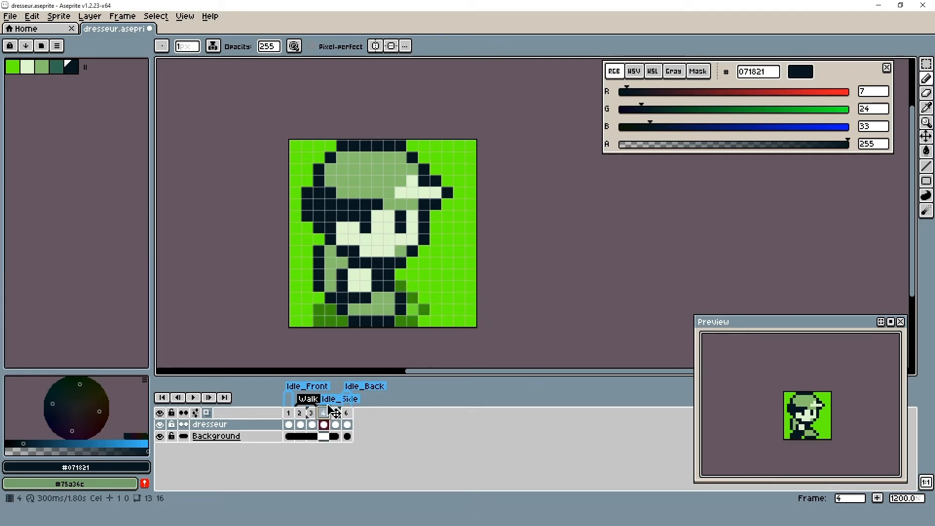
double_click(332, 407)
click(459, 314)
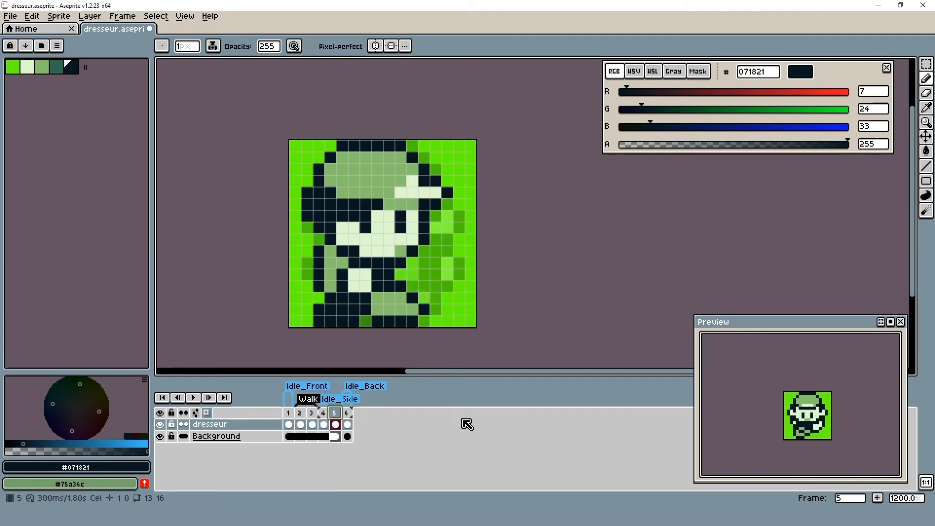
key(alt+n)
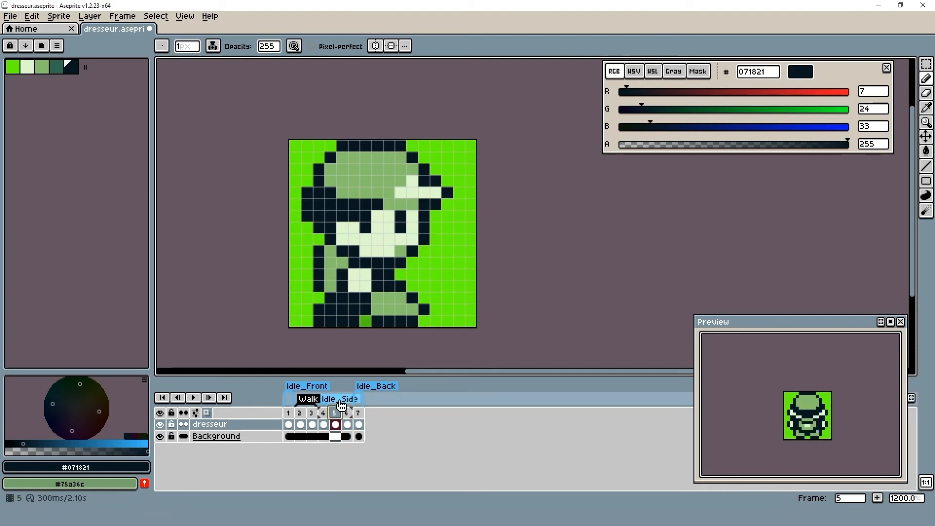
key(m)
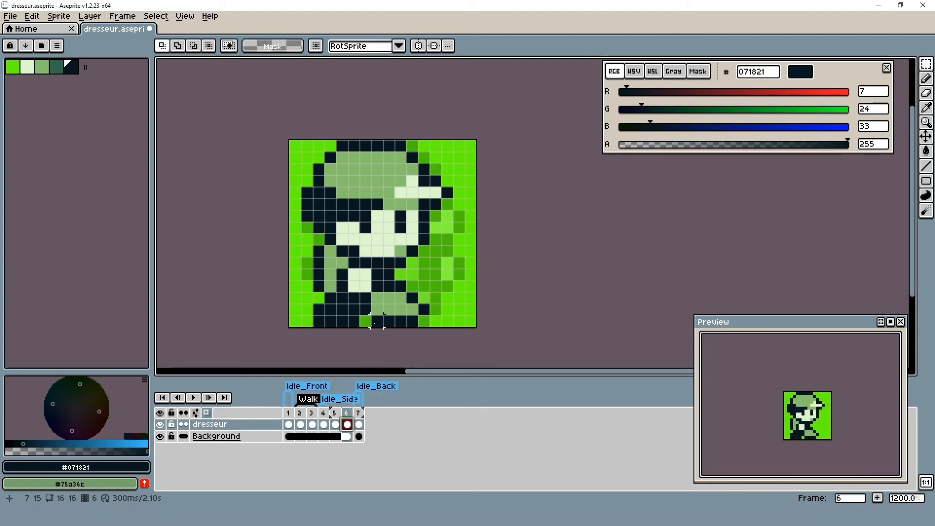
key(b)
alt+click(381, 306)
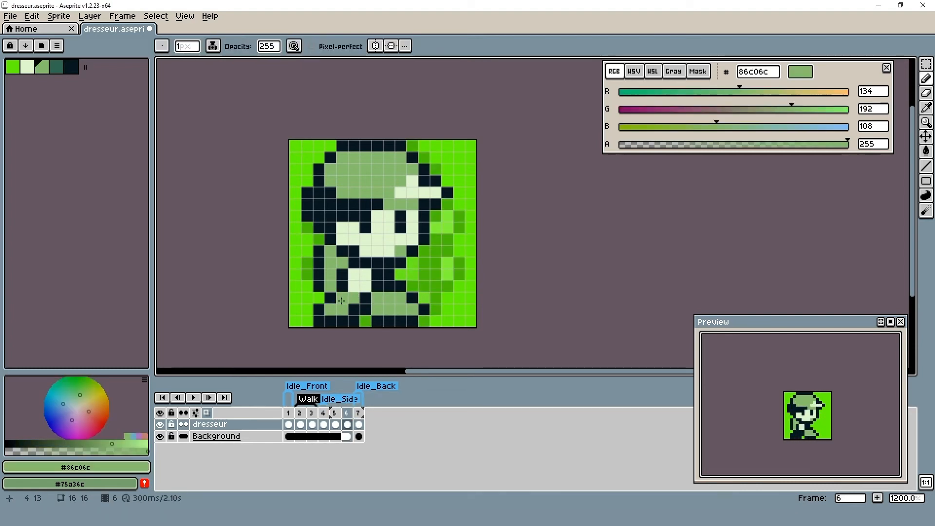
alt+click(386, 295)
click(366, 321)
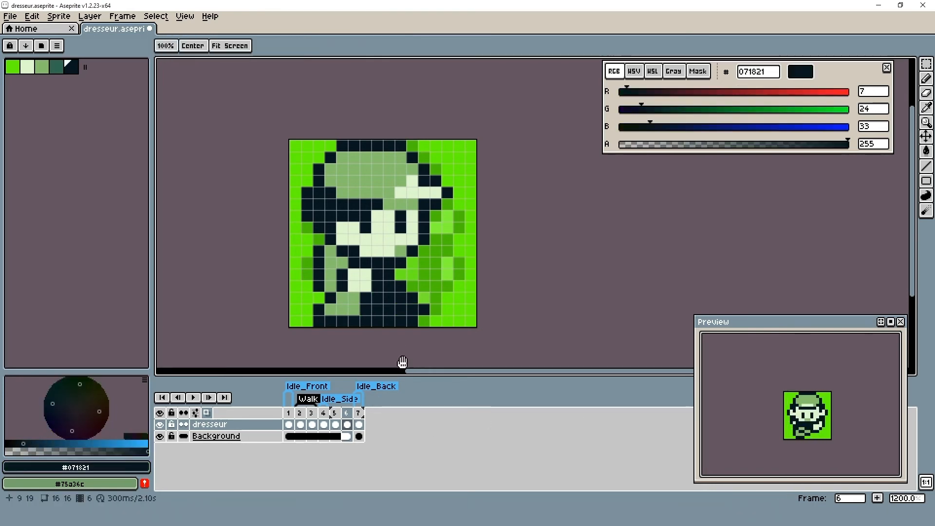
Step: Switch between frames 5 and 6 to compare the side-view leg poses
click(184, 16)
click(281, 143)
click(334, 413)
click(345, 413)
click(334, 413)
click(346, 412)
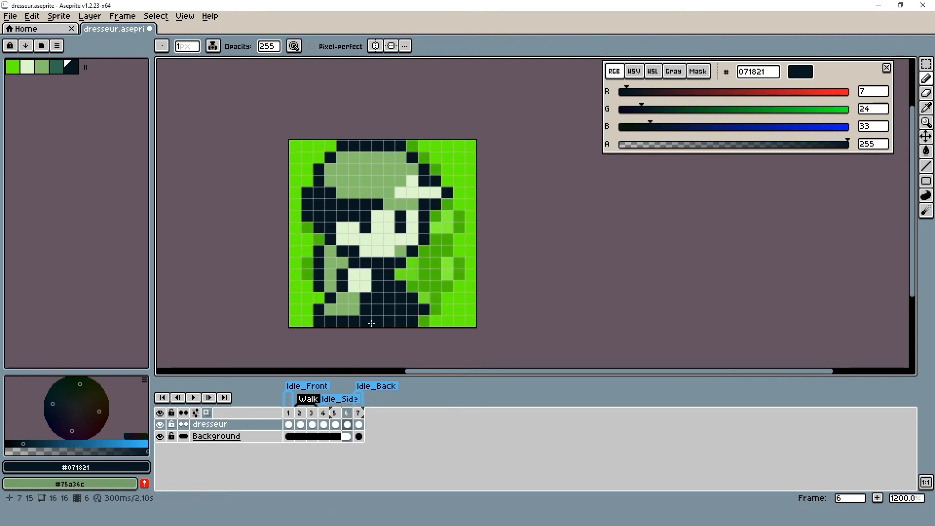
Step: Touch up frame 6's legs by extending the rear leg's medium green fill and opening a one-pixel gap between the feet
click(336, 425)
click(347, 426)
click(337, 427)
key(Right)
click(335, 424)
click(345, 423)
alt+click(328, 180)
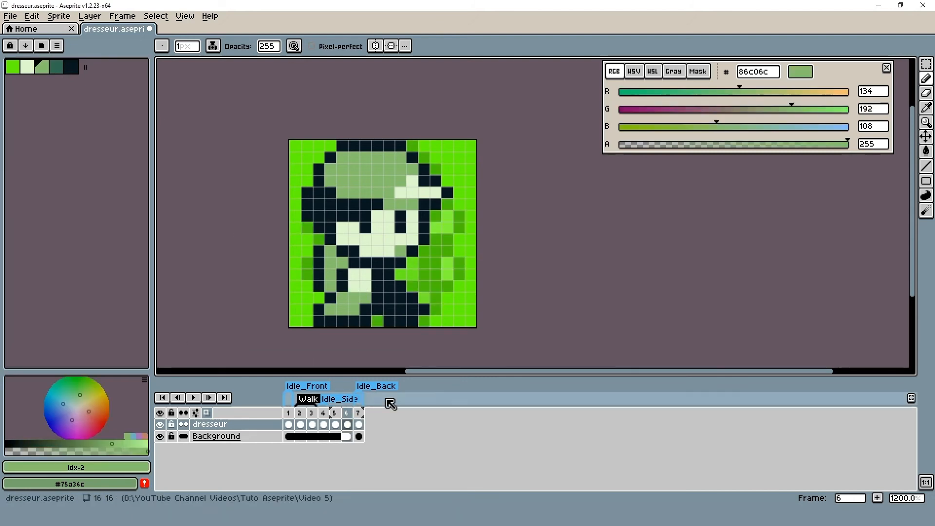
Step: Create a tag named walk_side covering frames 5 to 6 and play the animation
click(335, 413)
click(346, 413)
click(358, 413)
click(335, 413)
click(123, 17)
mouse_move(125, 111)
click(265, 126)
text(W)
key(Return)
click(195, 412)
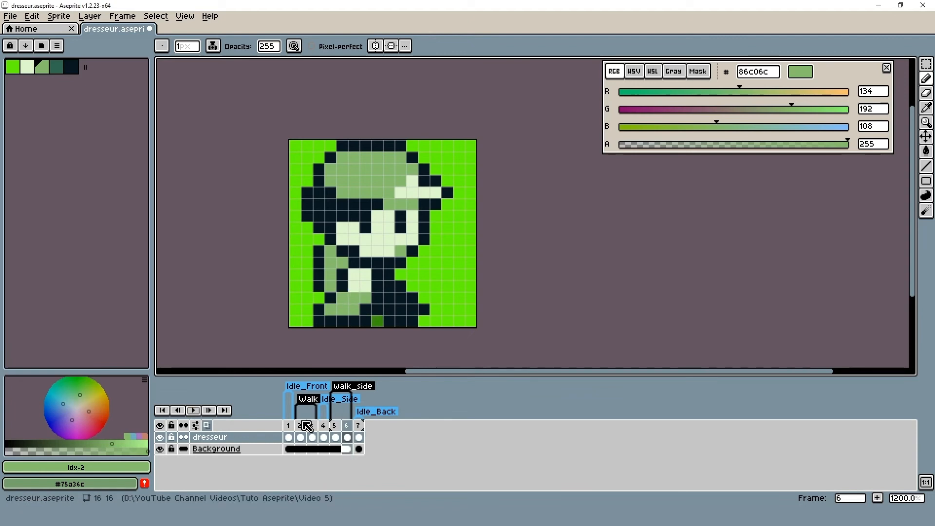
Step: Duplicate back-view frame 7 as frame 8 and set the Idle_Back tag to end at frame 7
click(359, 437)
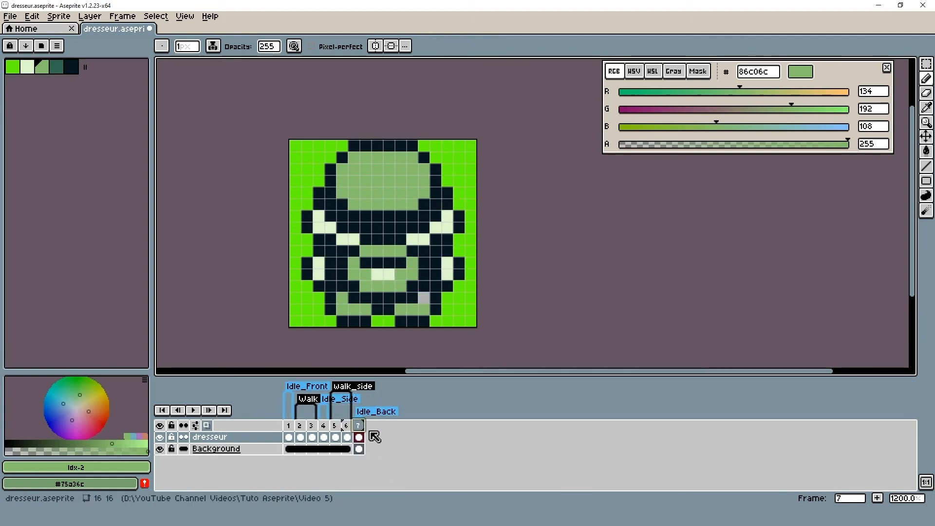
key(alt+n)
click(376, 413)
click(480, 250)
text(7)
key(Return)
click(370, 437)
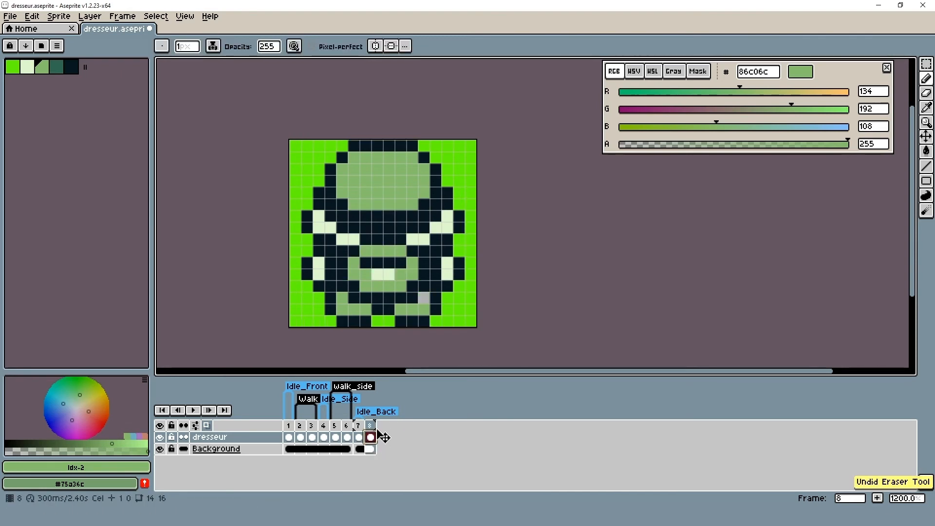
Step: On frame 8, erase the left leg and redraw the left hand lower and larger in light green with a dark outline
right_click(365, 321)
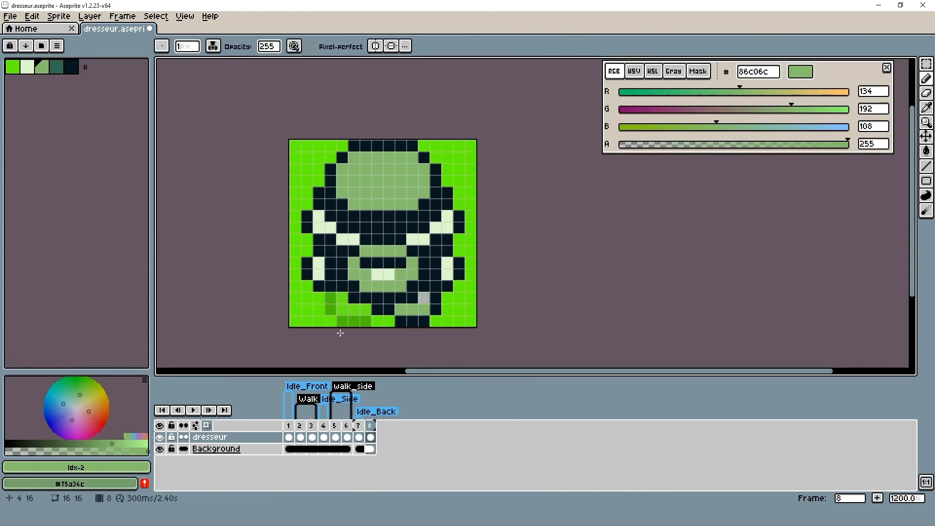
alt+click(318, 269)
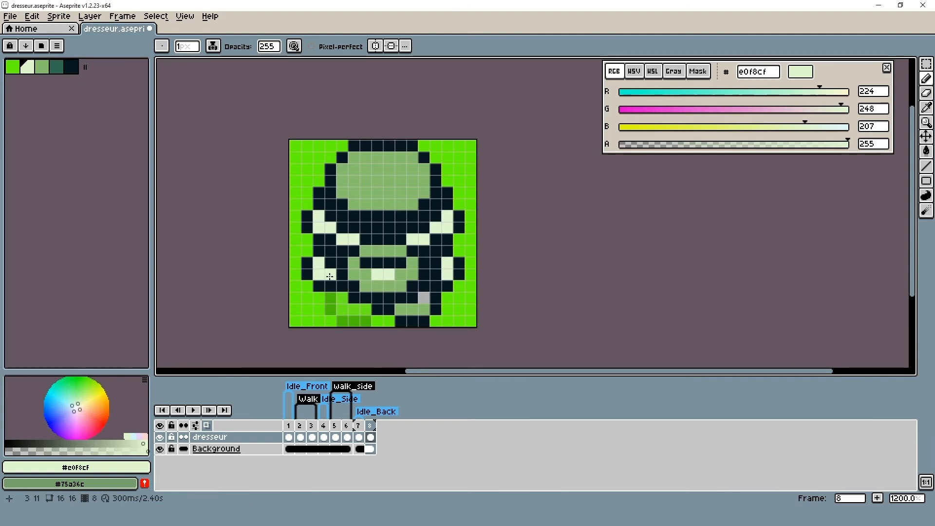
alt+click(310, 282)
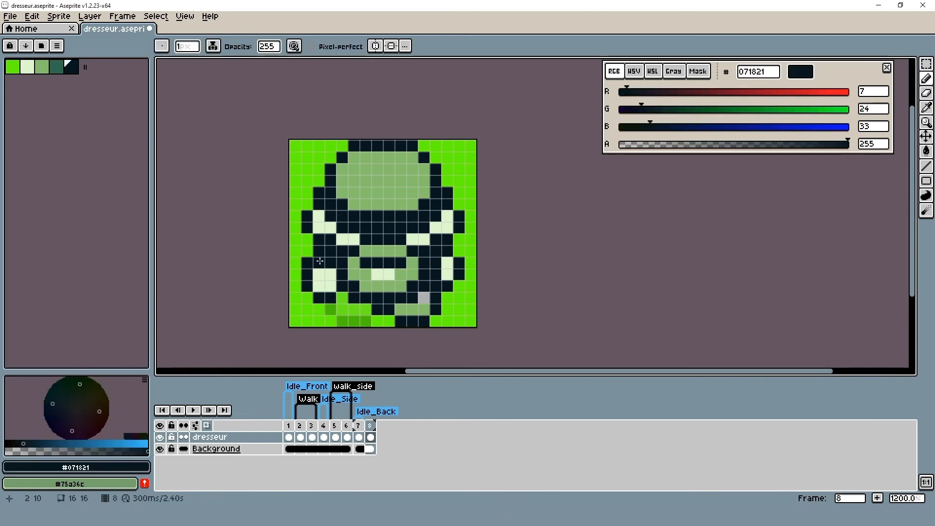
Step: On frame 8, shorten the right arm to a small raised hand and clean up the stray grey and outline pixels
alt+click(449, 266)
right_click(447, 287)
click(447, 251)
alt+click(434, 254)
drag(459, 251, 447, 263)
alt+click(417, 307)
click(424, 298)
alt+click(324, 281)
right_click(307, 263)
Step: Duplicate frame 8 as frame 9 and flip the whole sprite horizontally
key(alt+n)
key(m)
drag(293, 144, 471, 322)
key(shift+h)
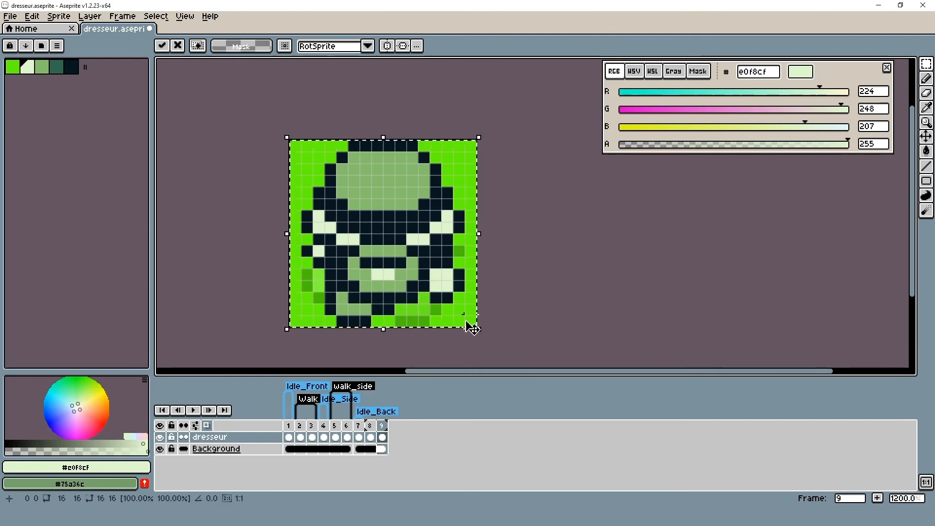
Step: Create a tag named walk_back covering frames 8 to 9
drag(382, 425, 370, 425)
click(122, 16)
mouse_move(136, 112)
click(271, 127)
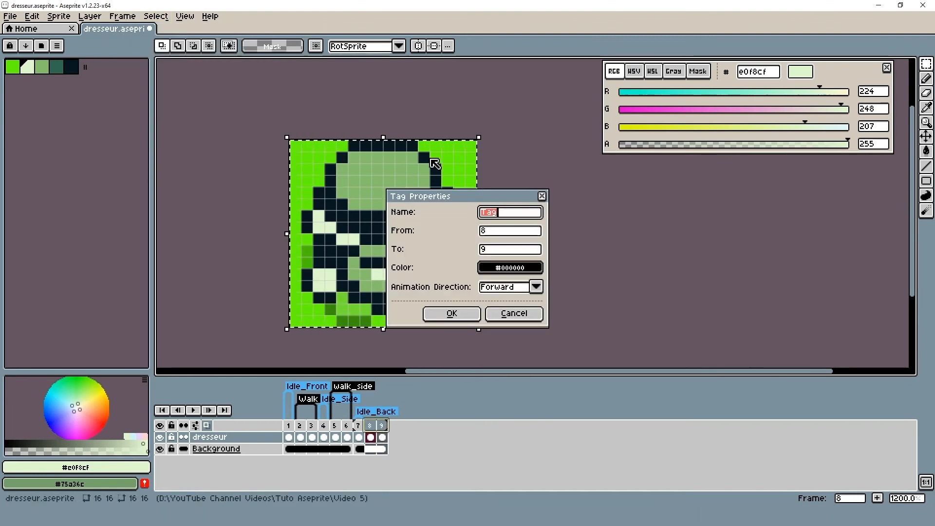
click(440, 315)
Step: Play the back, front and side walk animations to review each tagged cycle
key(Return)
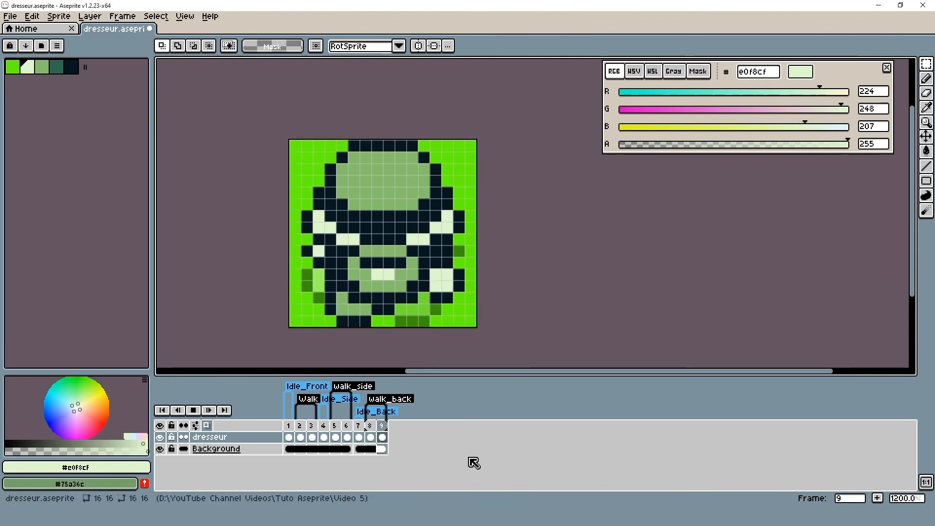
key(Return)
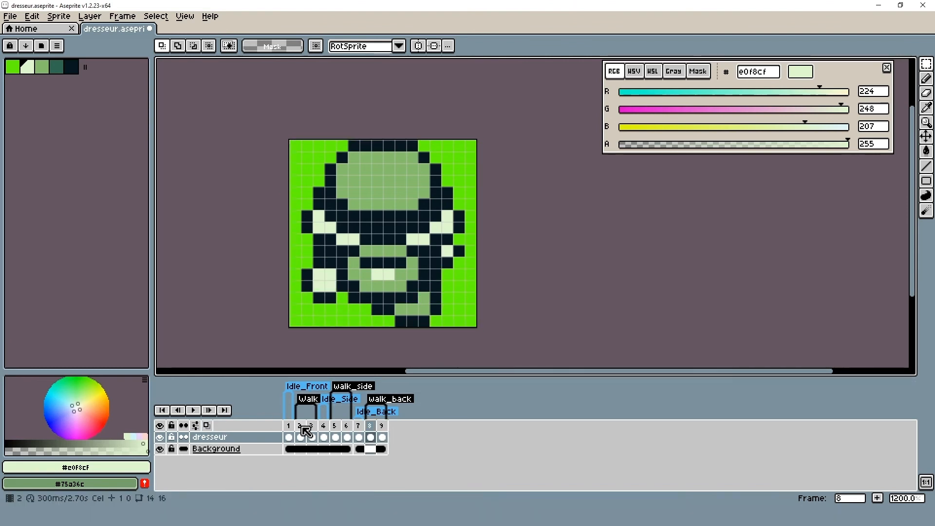
click(306, 430)
key(Return)
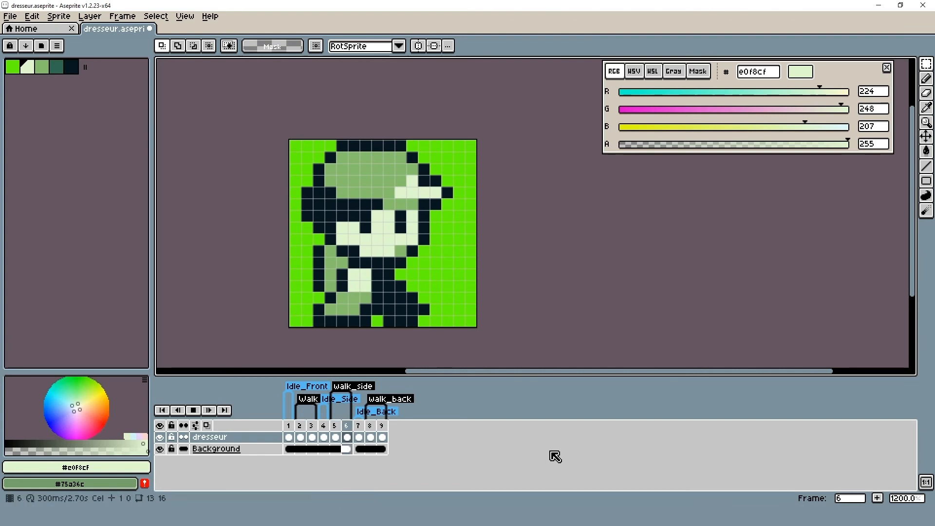
key(Return)
Step: Save the animated sprite as dresseur.aseprite
click(10, 16)
click(50, 75)
click(789, 465)
click(414, 280)
click(10, 17)
click(29, 94)
click(227, 222)
click(10, 16)
click(39, 122)
drag(307, 133, 163, 186)
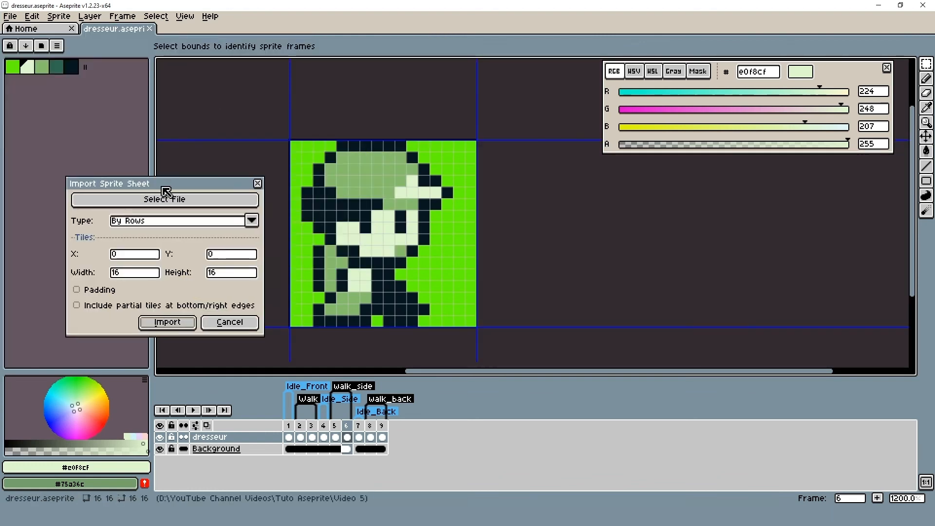
click(228, 322)
Step: Start a sprite sheet export of the animation with the sheet type set to Horizontal Strip
click(10, 16)
click(88, 137)
drag(370, 212, 577, 285)
click(563, 324)
click(529, 333)
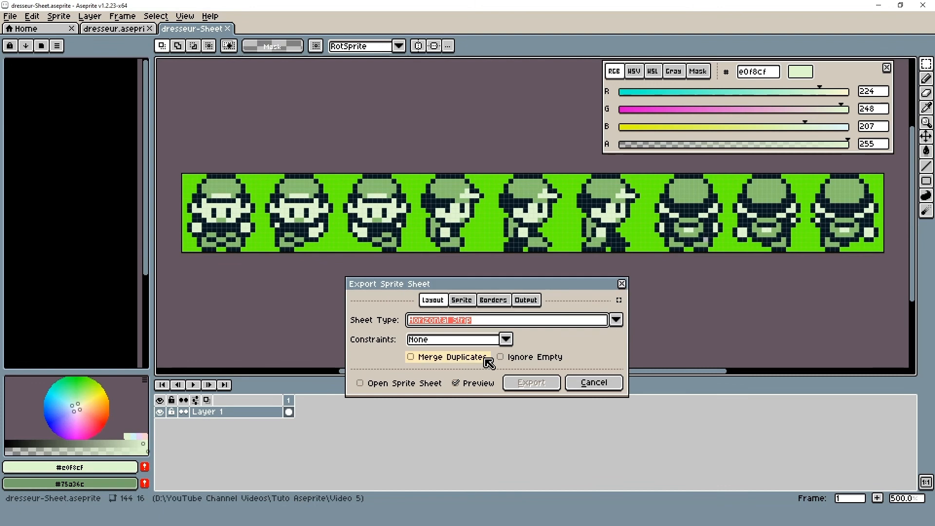
Step: Set the output file to dresseur_anim_sheet.png and export the sprite sheet
click(526, 300)
click(461, 326)
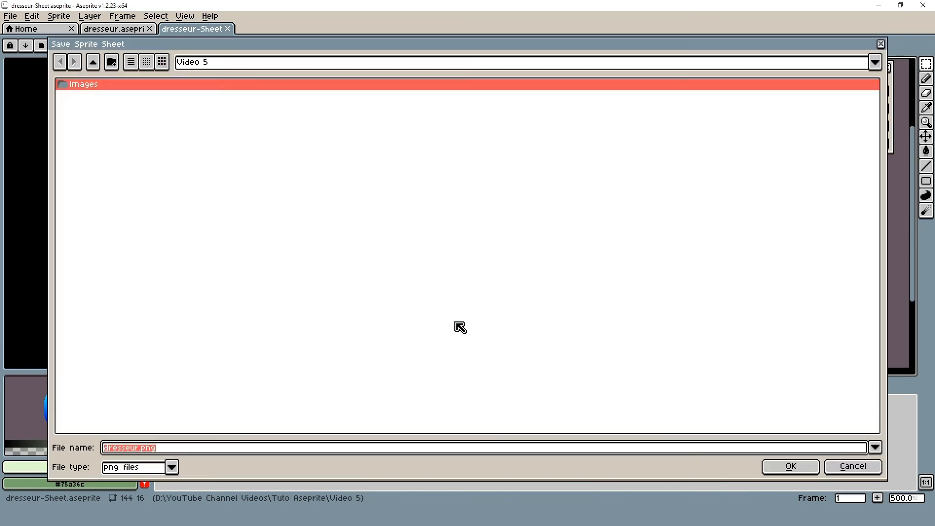
key(Return)
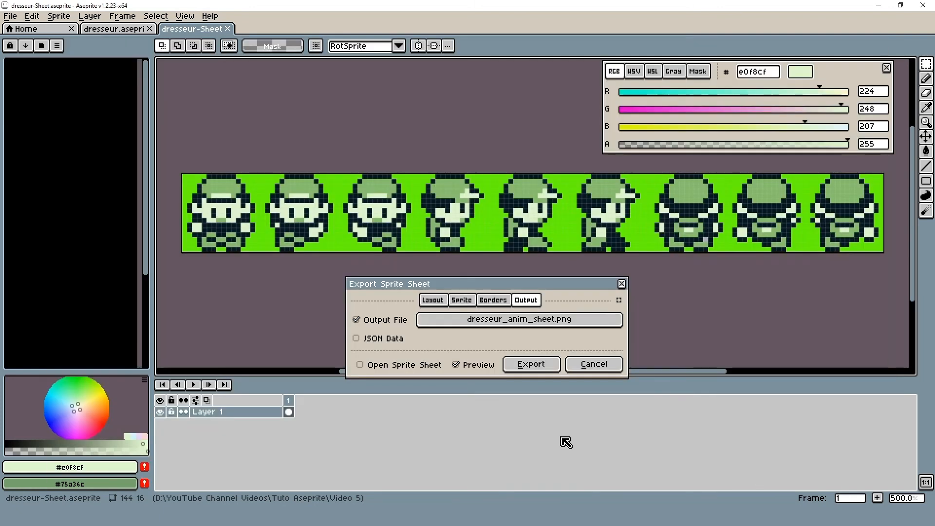
click(528, 363)
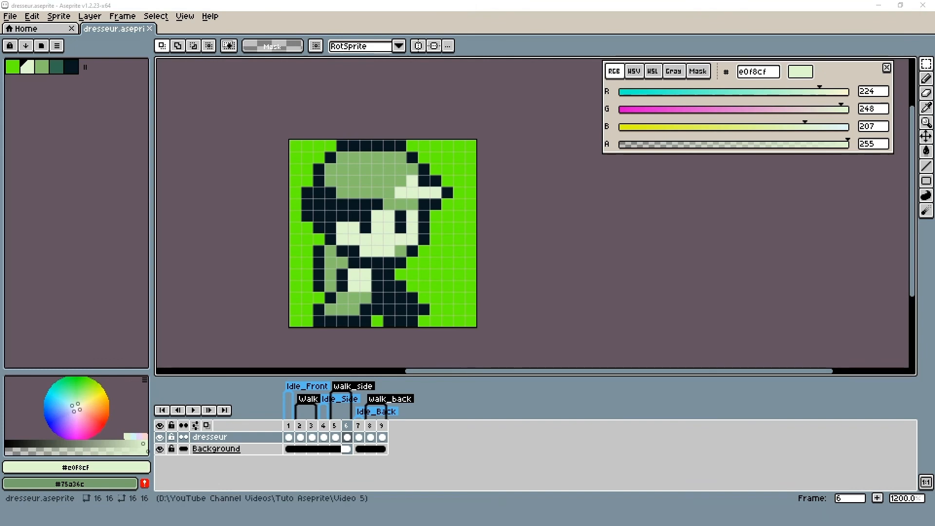